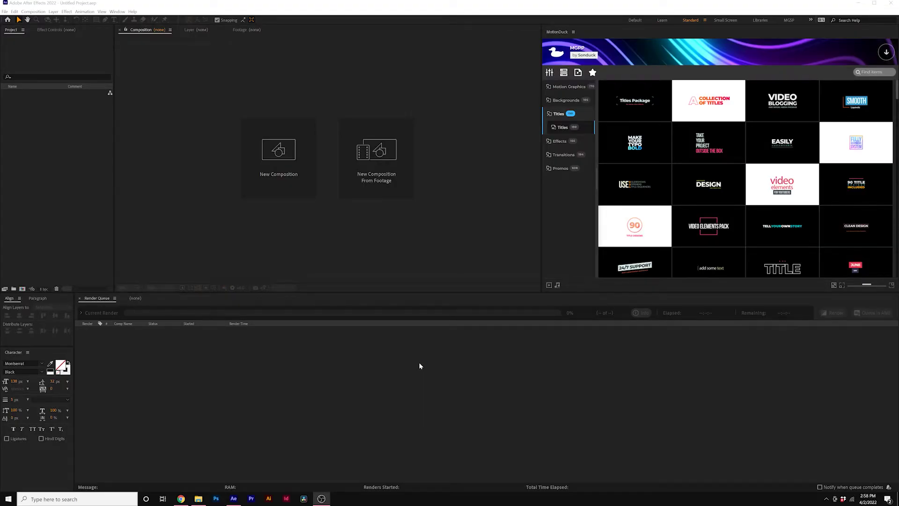
- Bring the After Effects window with its MotionDuck title library into focus
click(578, 200)
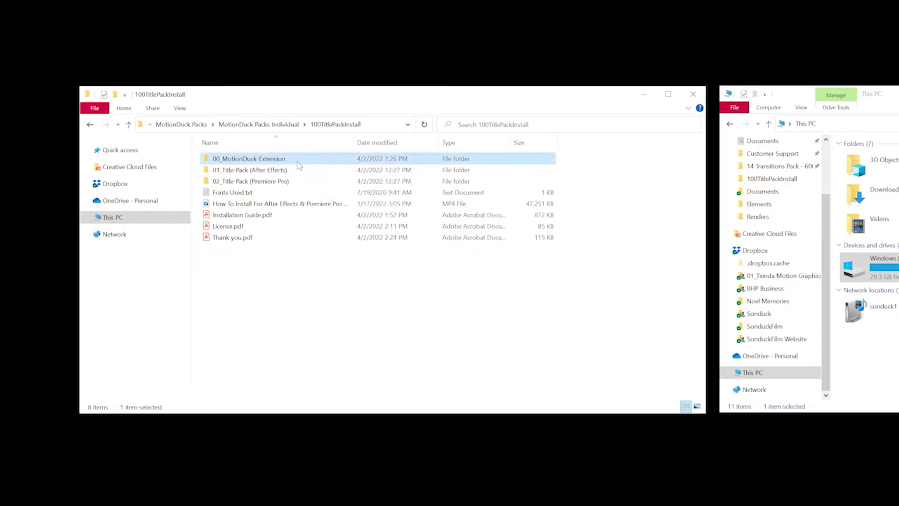
- Open 00_MotionDuck-Extension and select the MotionDuck-r65 folder inside it
double_click(298, 162)
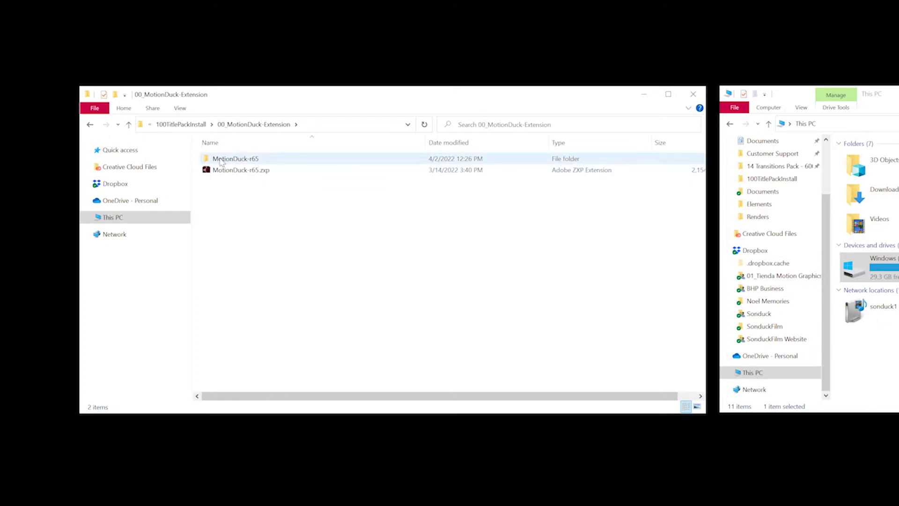
click(263, 160)
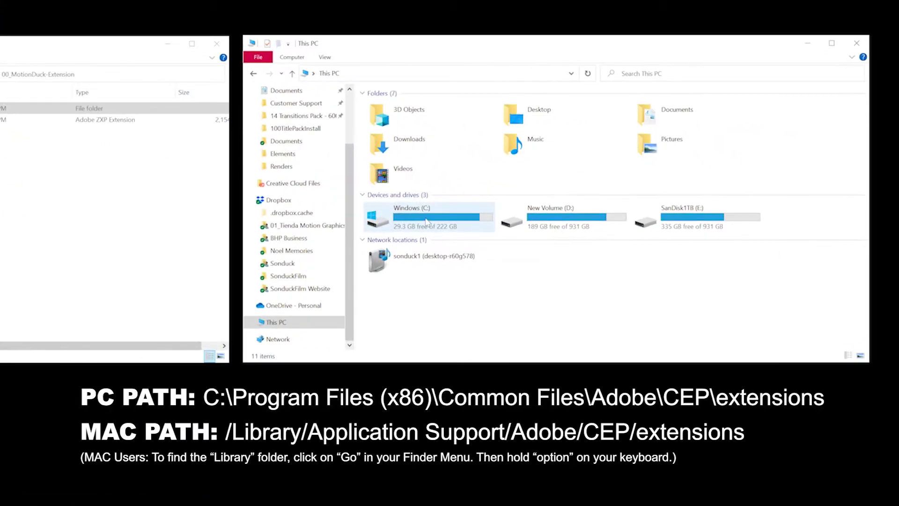
- Paste MotionDuck-r65 into C:\Program Files (x86)\Common Files\Adobe\CEP\extensions
double_click(427, 229)
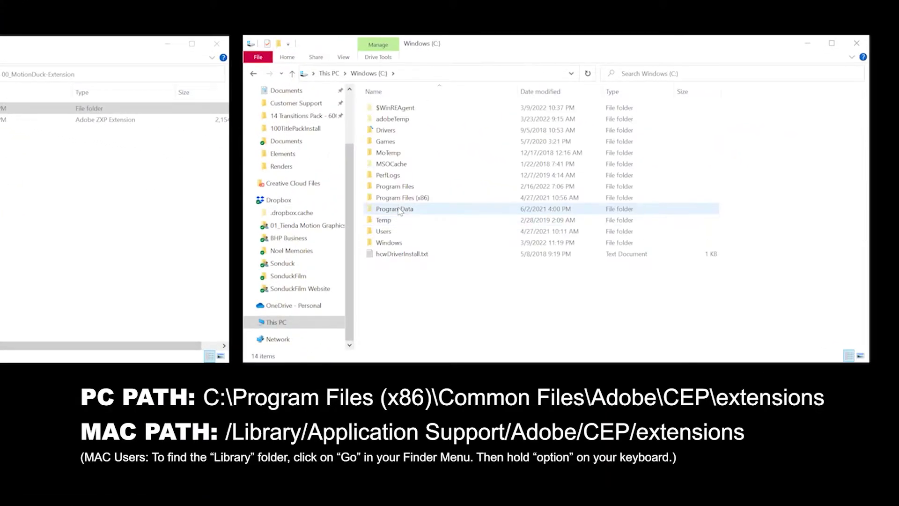
double_click(395, 200)
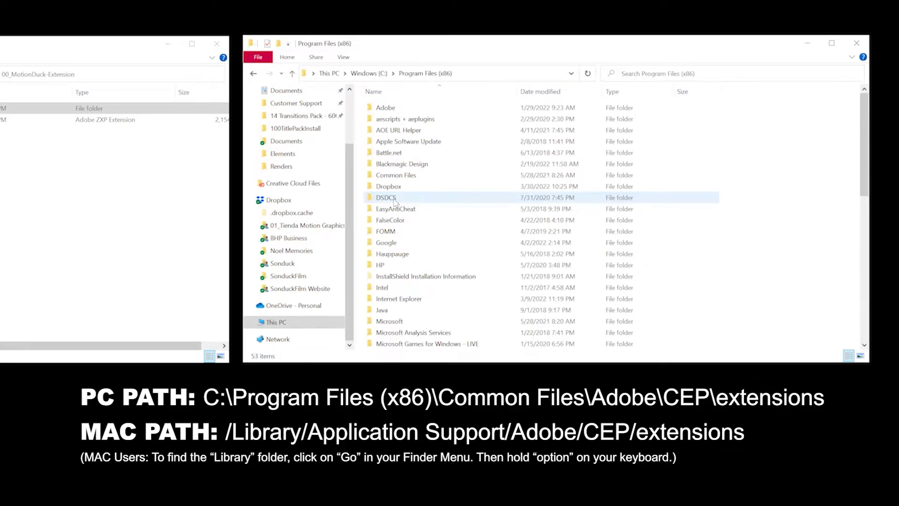
double_click(429, 179)
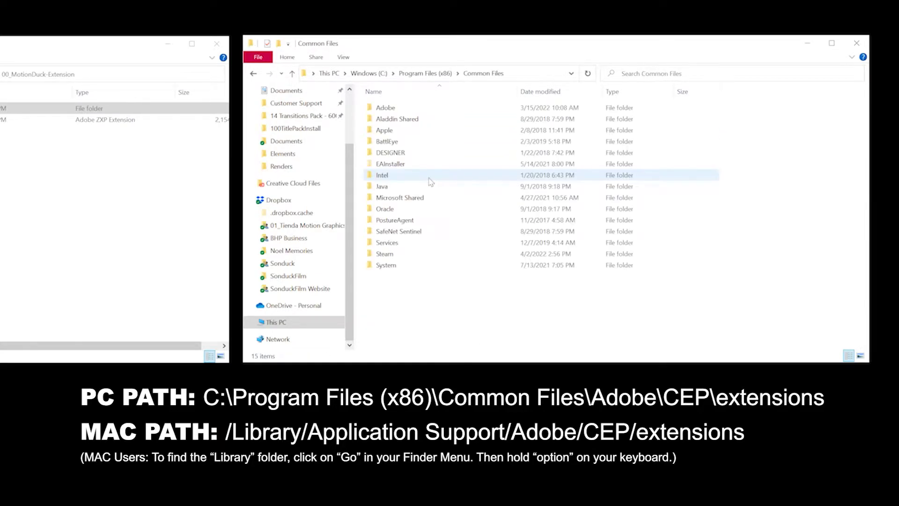
double_click(408, 111)
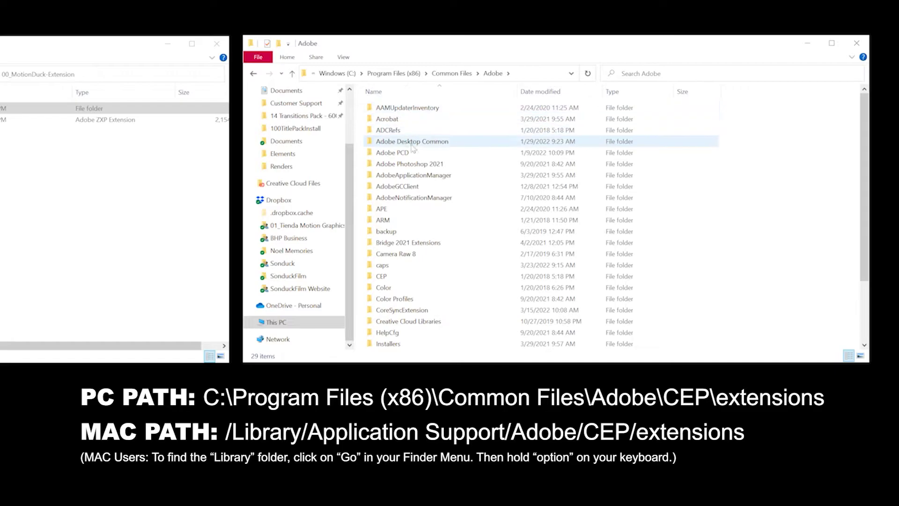
double_click(398, 276)
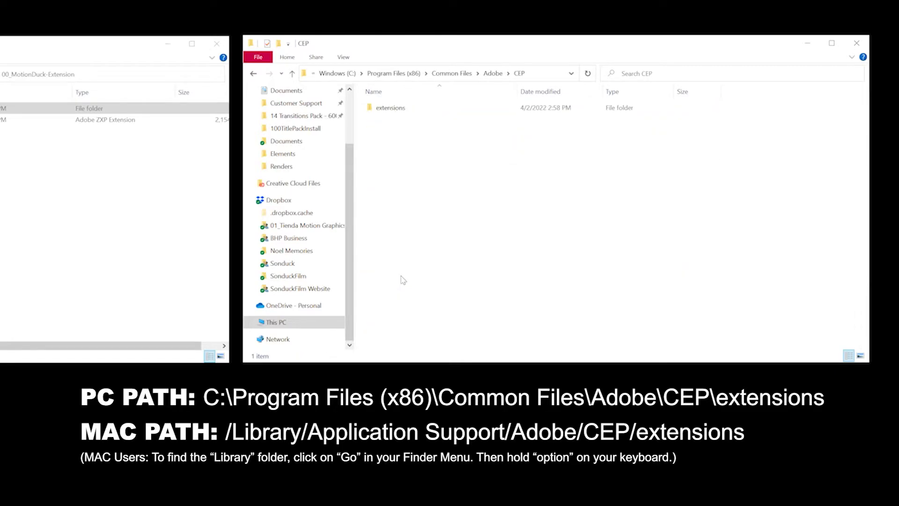
double_click(405, 108)
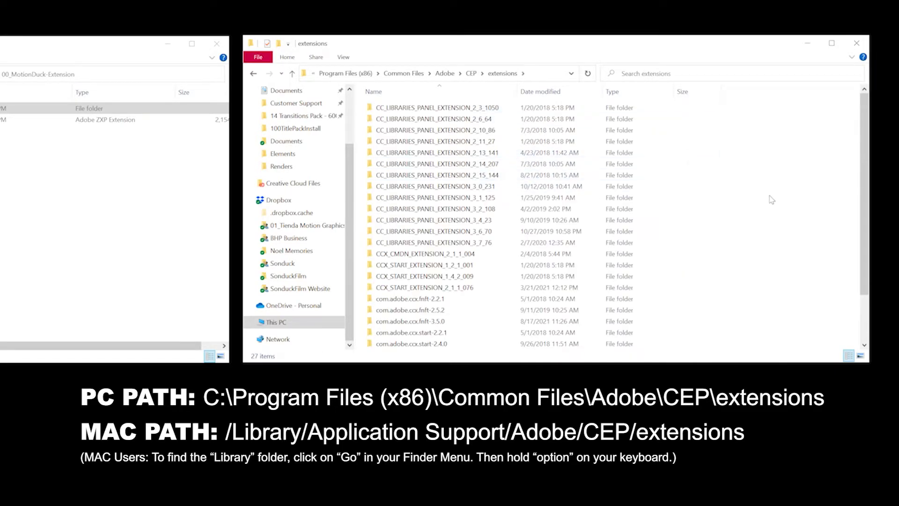
key(ctrl+v)
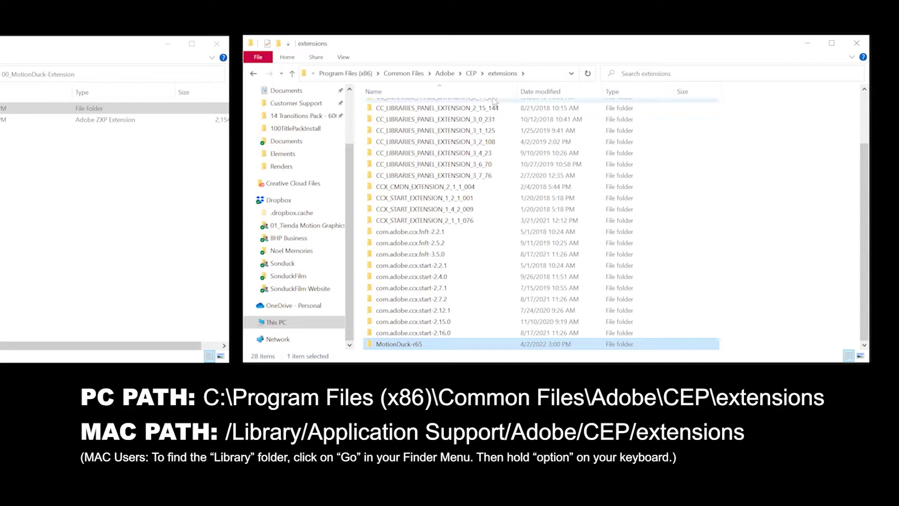
- Take the left Explorer window back up to 100TitlePackInstall and return to After Effects
click(815, 275)
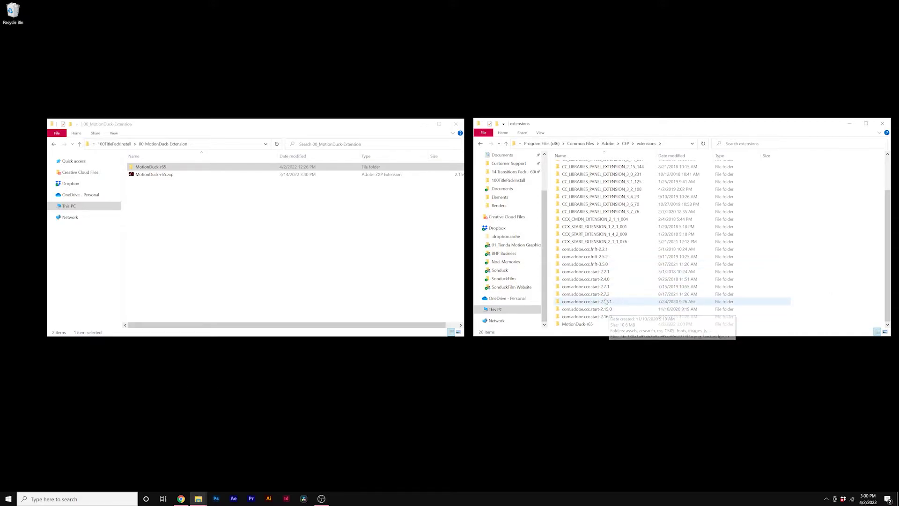
click(216, 222)
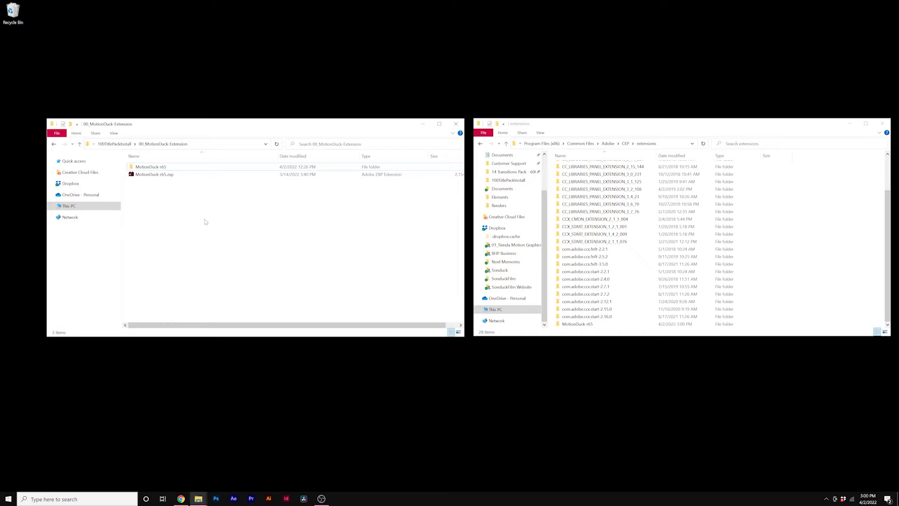
key(alt+Up)
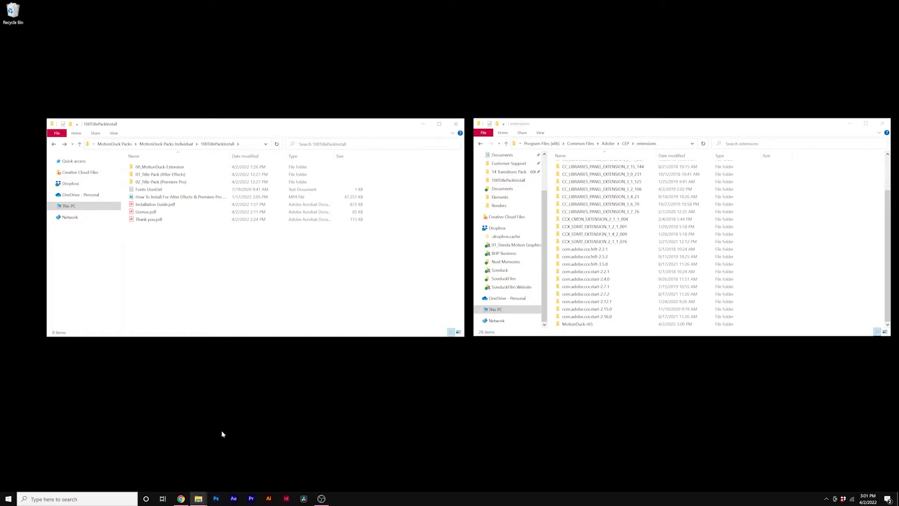
click(237, 499)
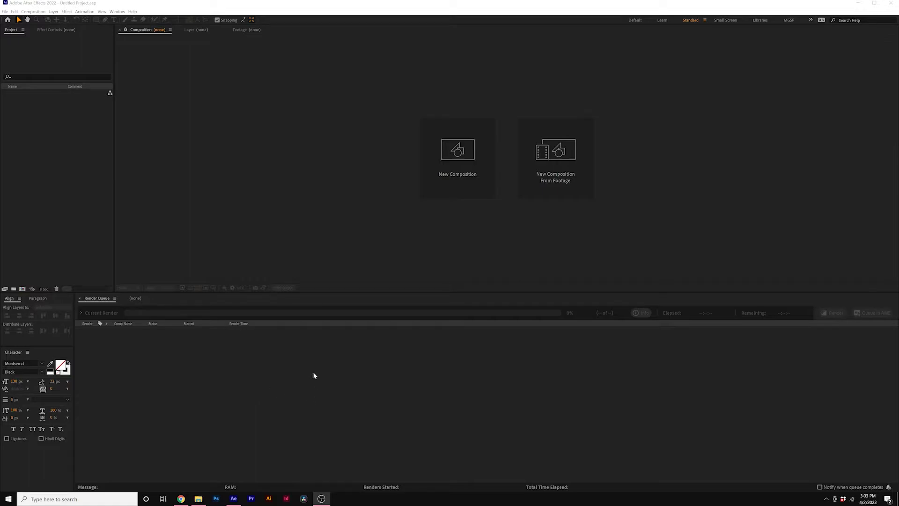
- Open Window > Extensions > MotionDuck and dock the panel narrowly at the right
click(203, 155)
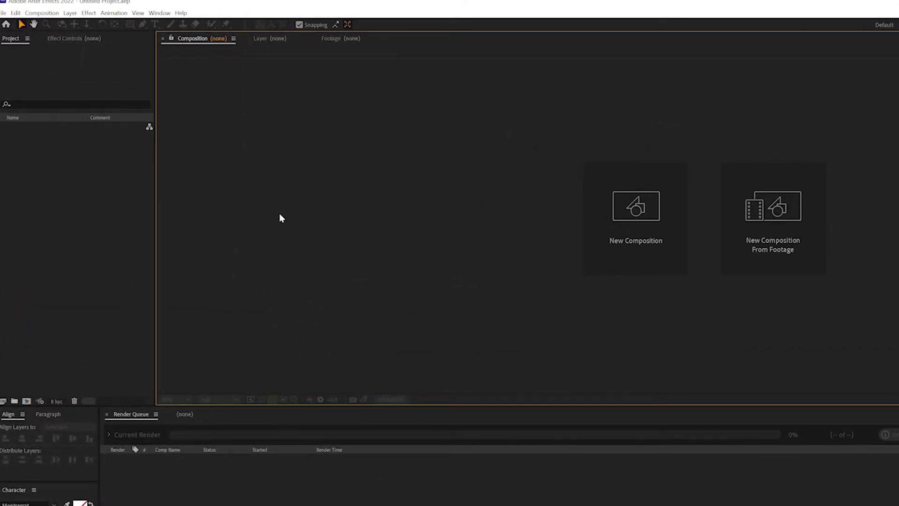
click(158, 12)
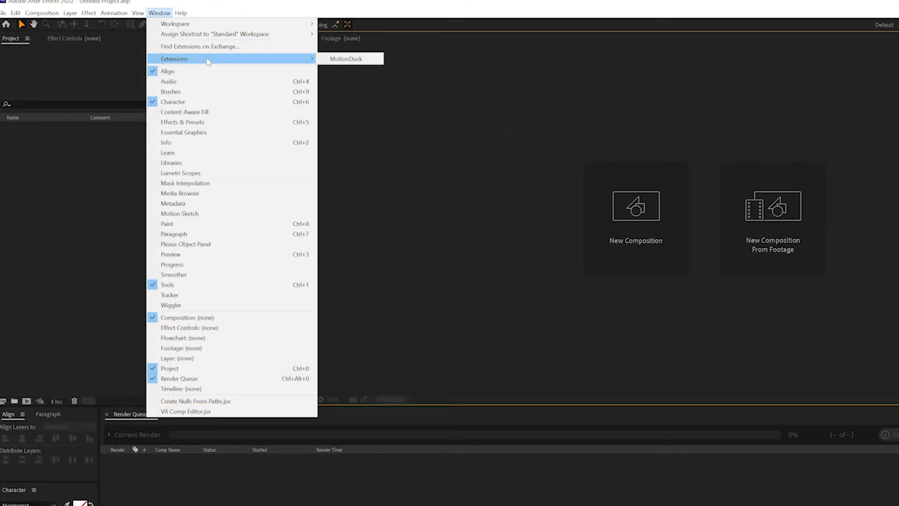
mouse_move(211, 59)
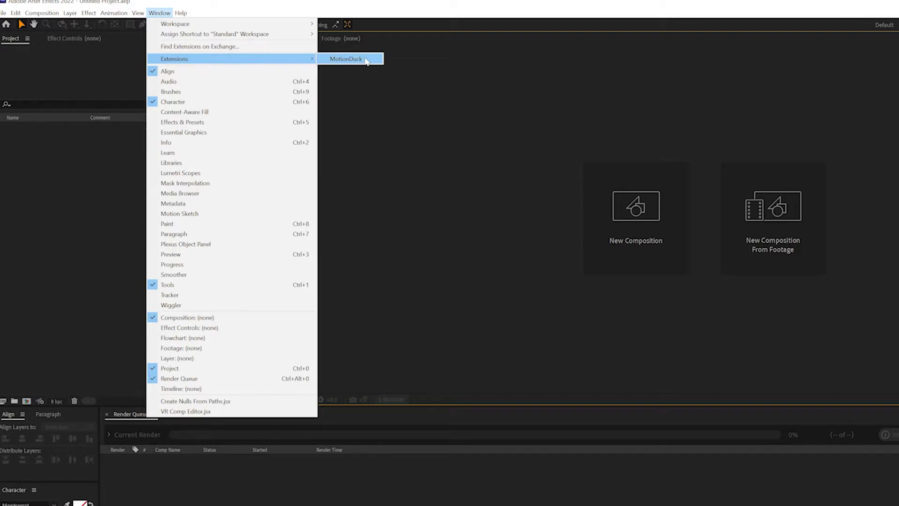
click(367, 61)
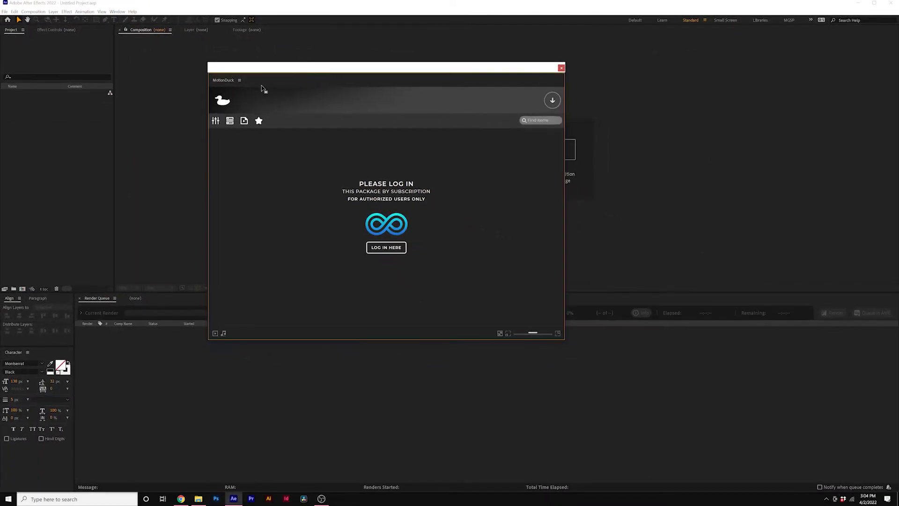
mouse_move(223, 82)
mouse_down()
mouse_move(494, 104)
mouse_move(757, 98)
mouse_up()
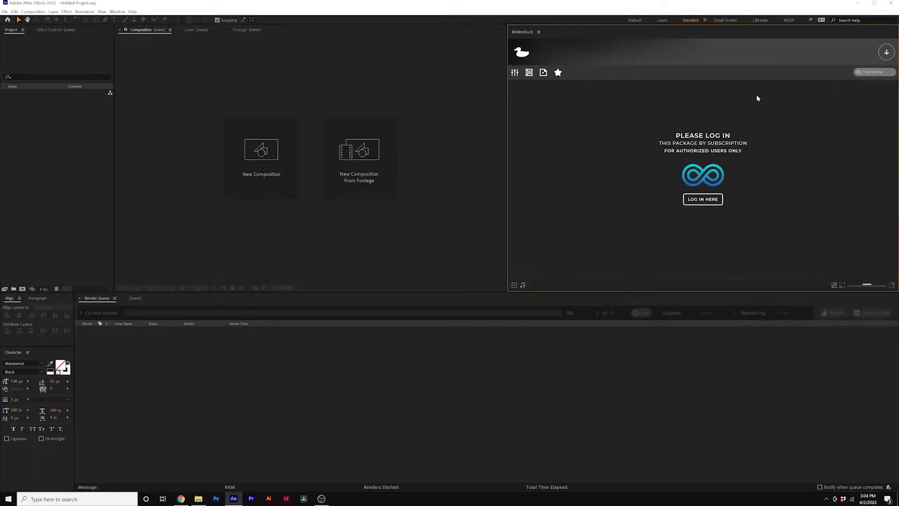
drag(507, 91, 561, 117)
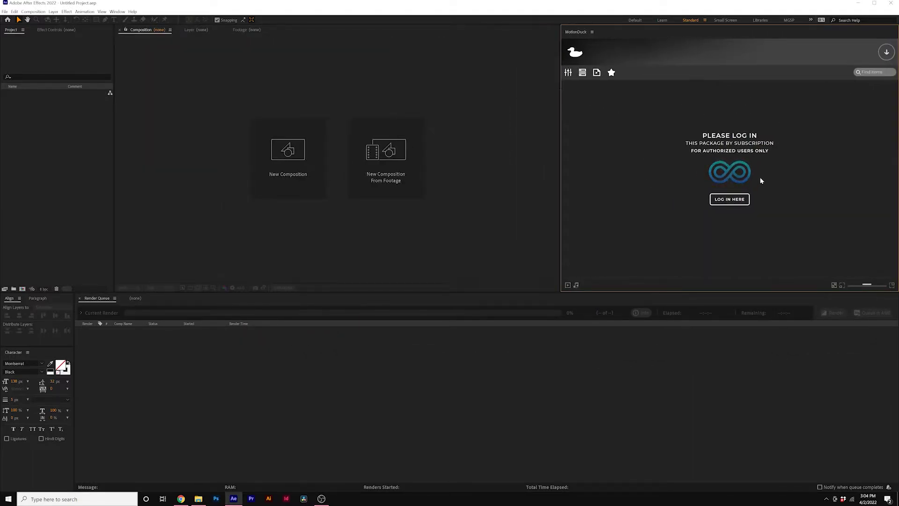
- Open 01_Title-Pack (After Effects) and select Modern Titles Pack.motduck
click(196, 501)
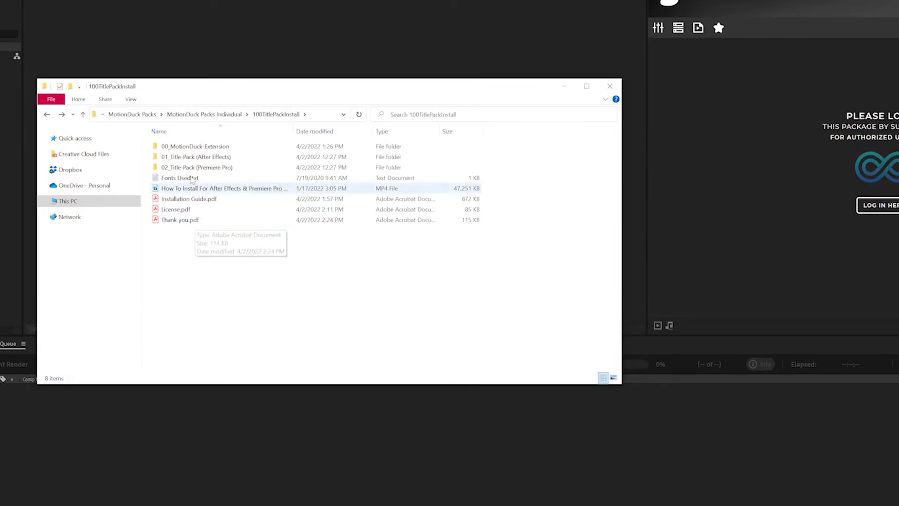
click(207, 159)
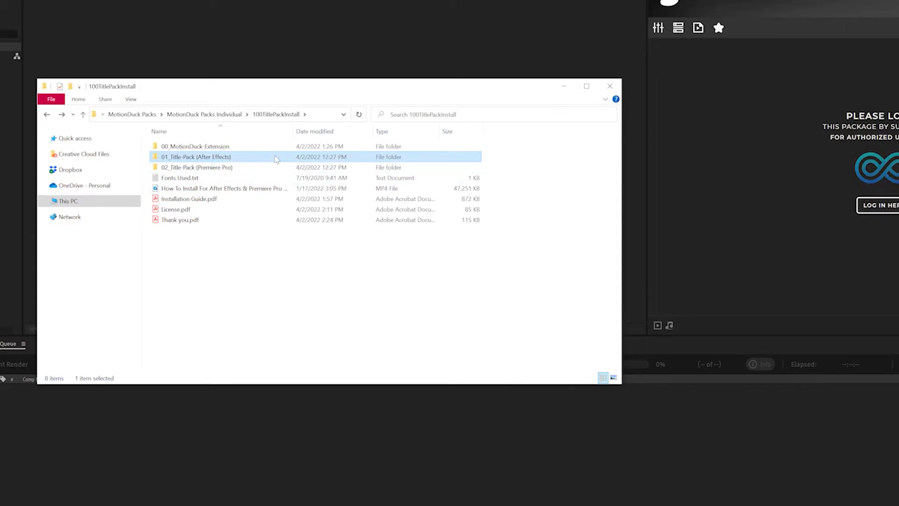
click(259, 169)
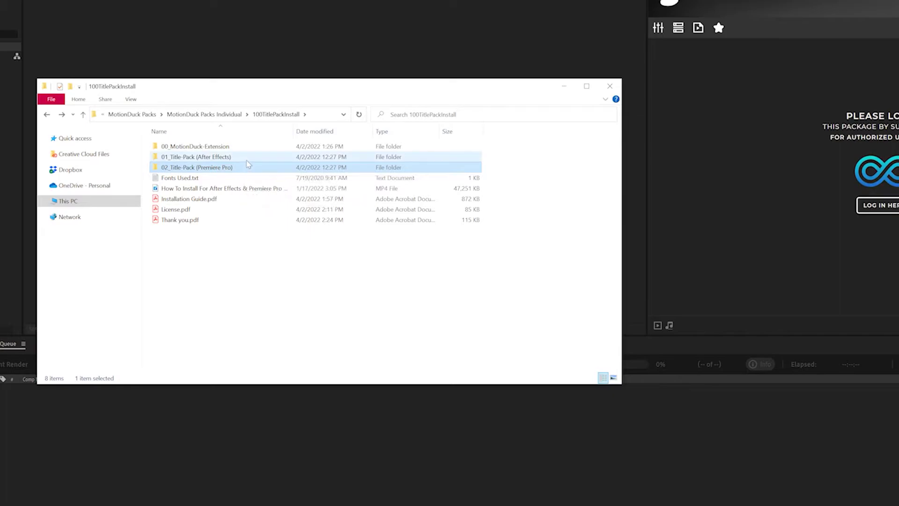
click(247, 161)
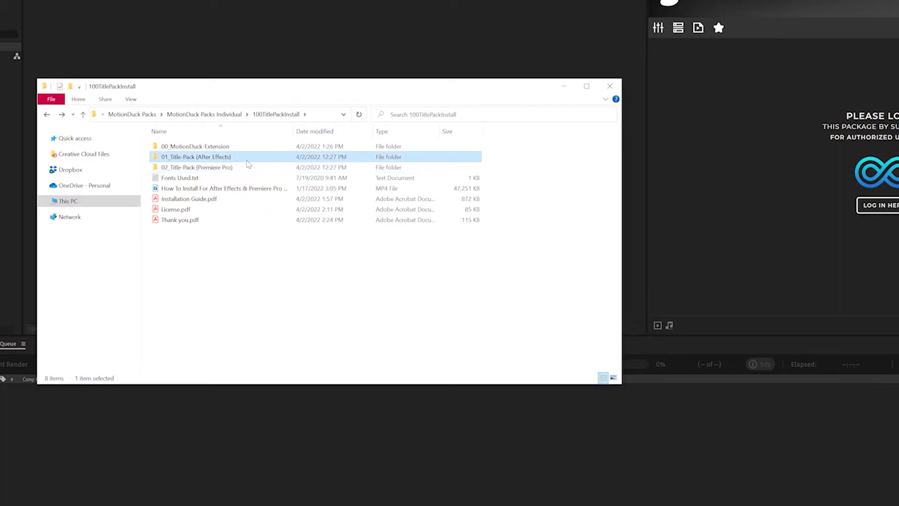
double_click(247, 161)
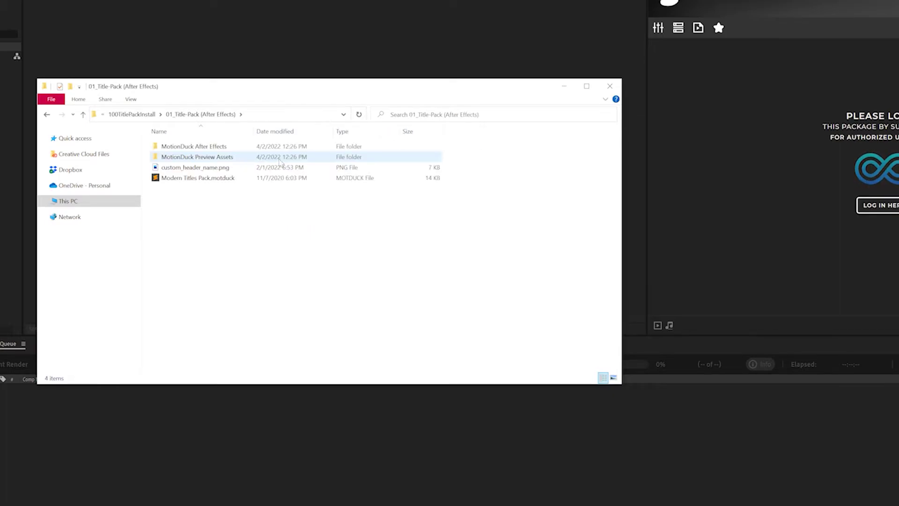
click(240, 180)
drag(240, 181, 513, 212)
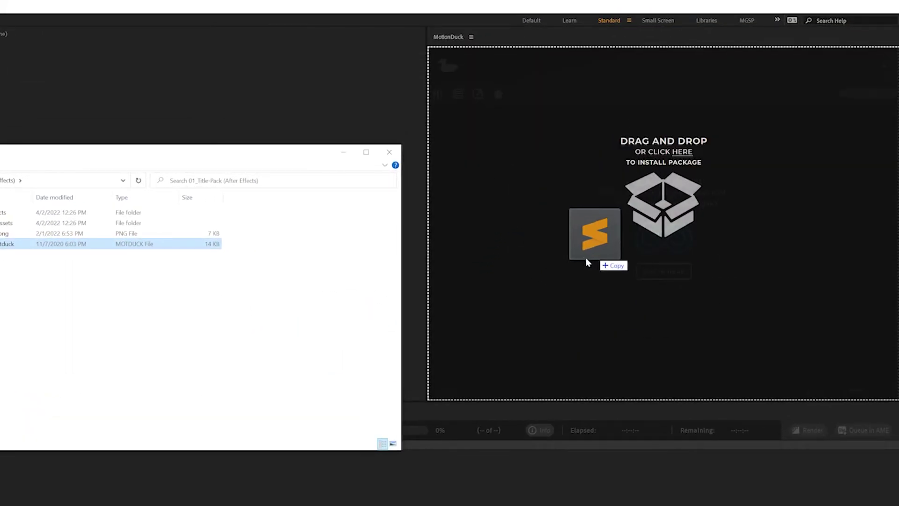
drag(513, 208, 571, 231)
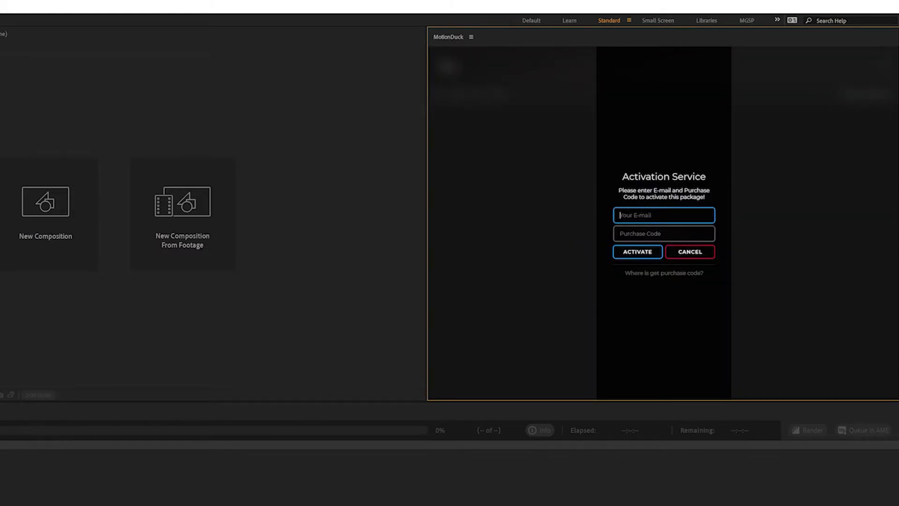
key(Tab)
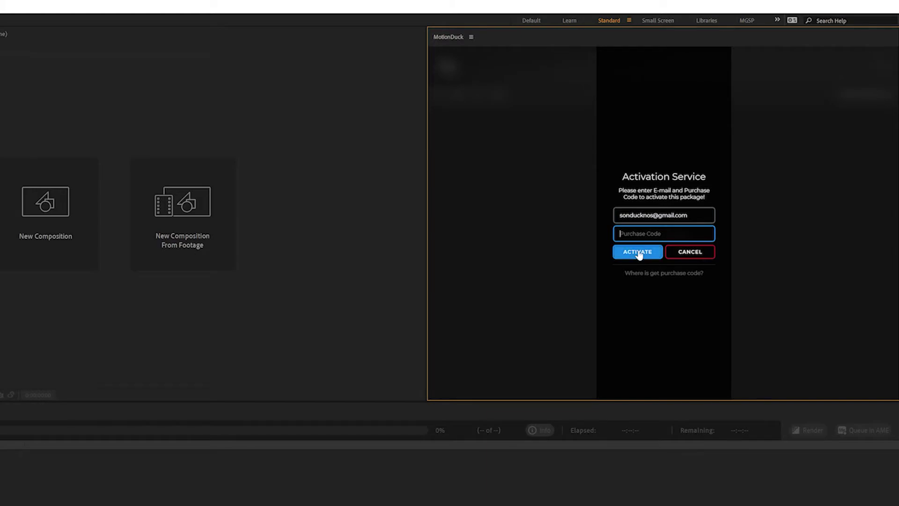
click(645, 253)
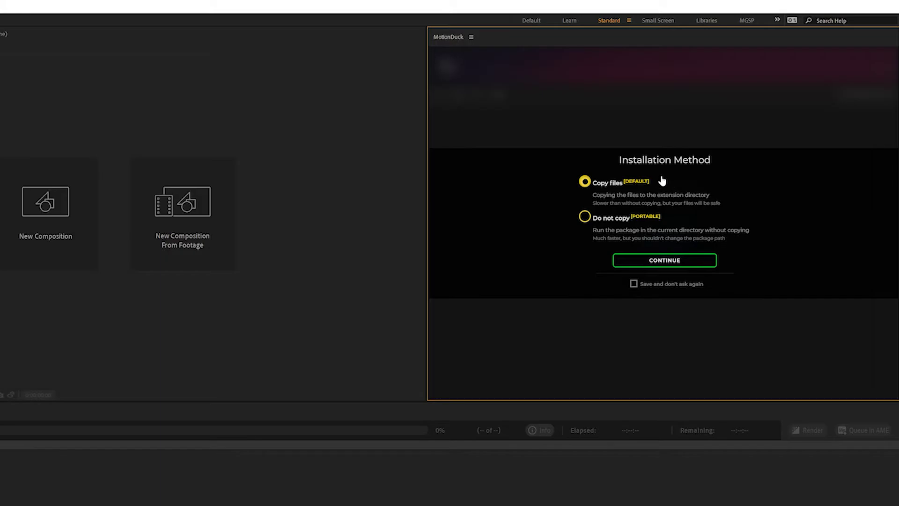
click(604, 218)
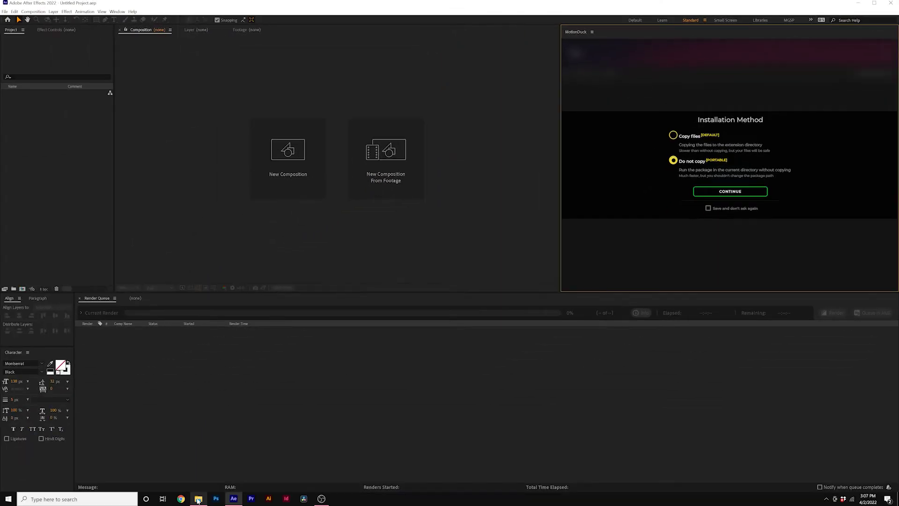
- Climb Explorer's breadcrumbs via 100TitlePackInstall and MotionDuck Packs Individual to MotionDuck Packs
click(199, 499)
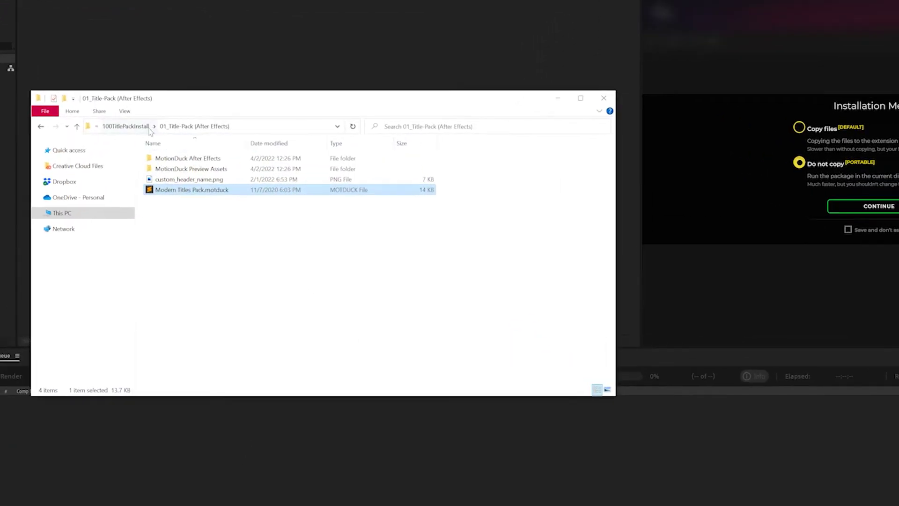
click(192, 135)
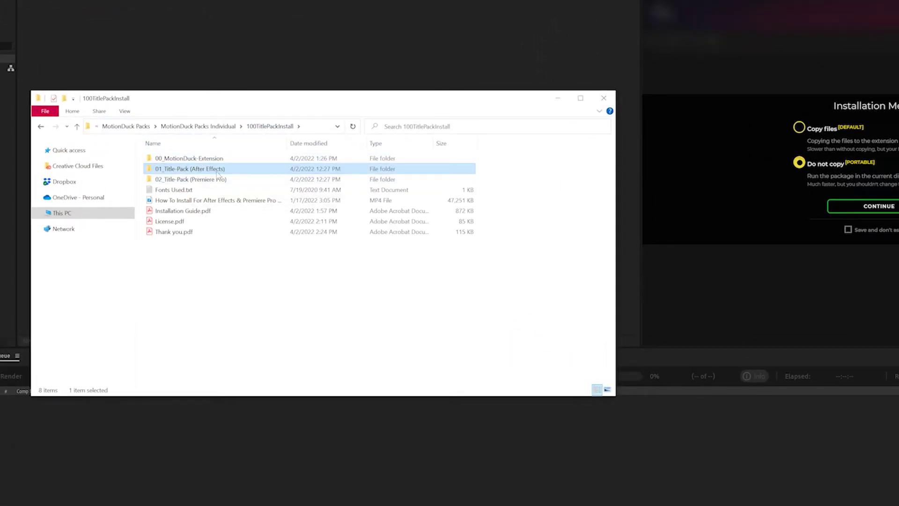
click(206, 127)
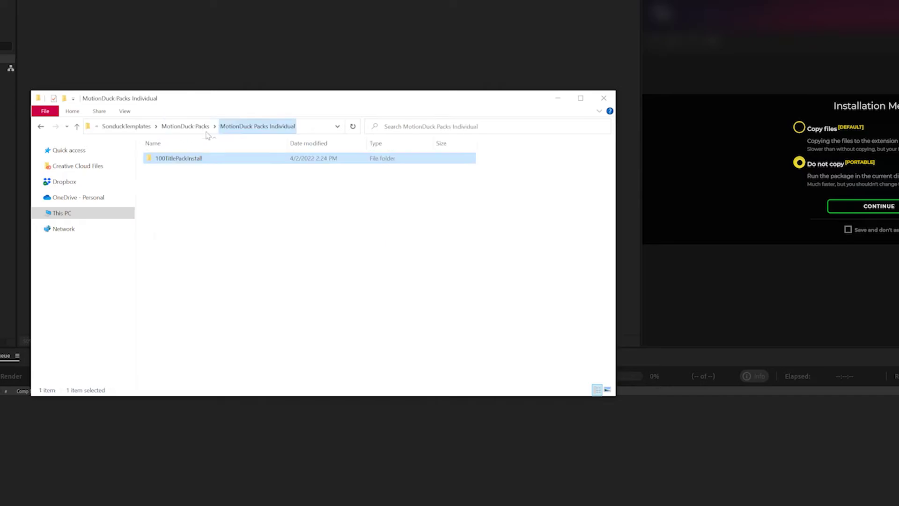
click(185, 128)
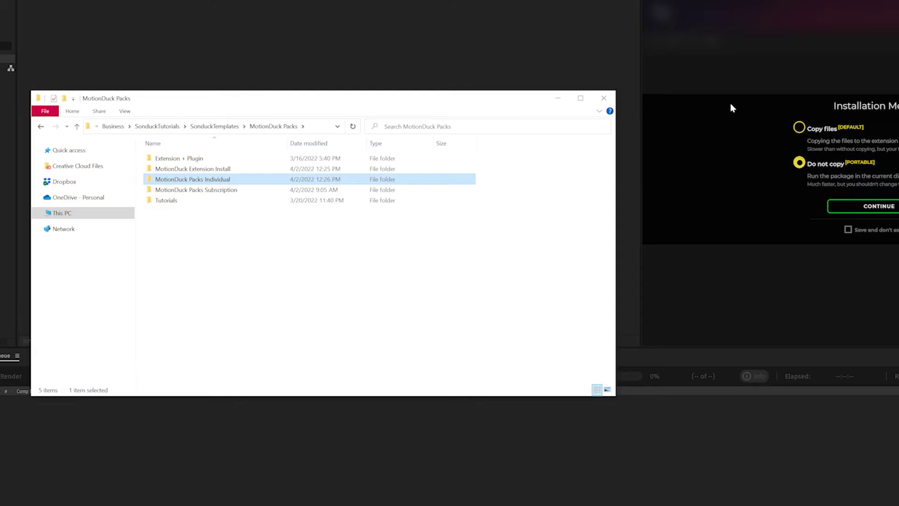
- Switch the installation method to Copy files and continue, loading the 100-title grid
click(741, 122)
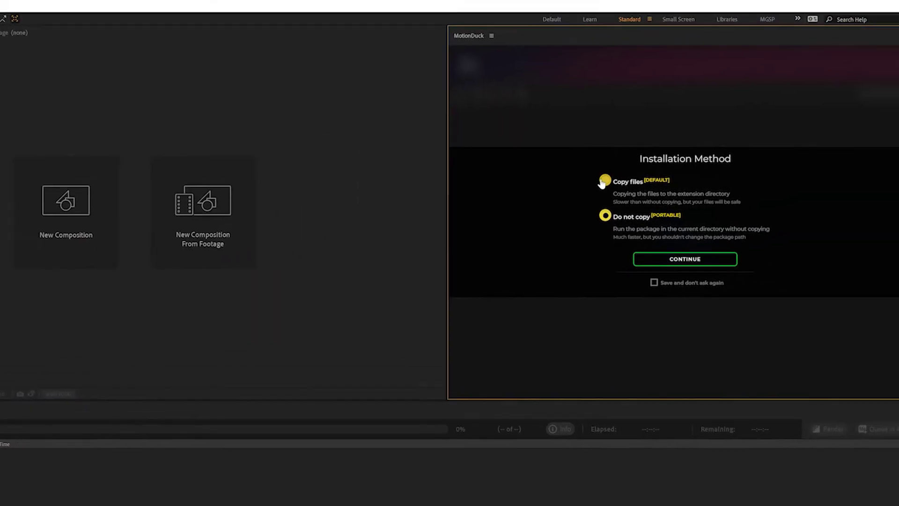
click(583, 188)
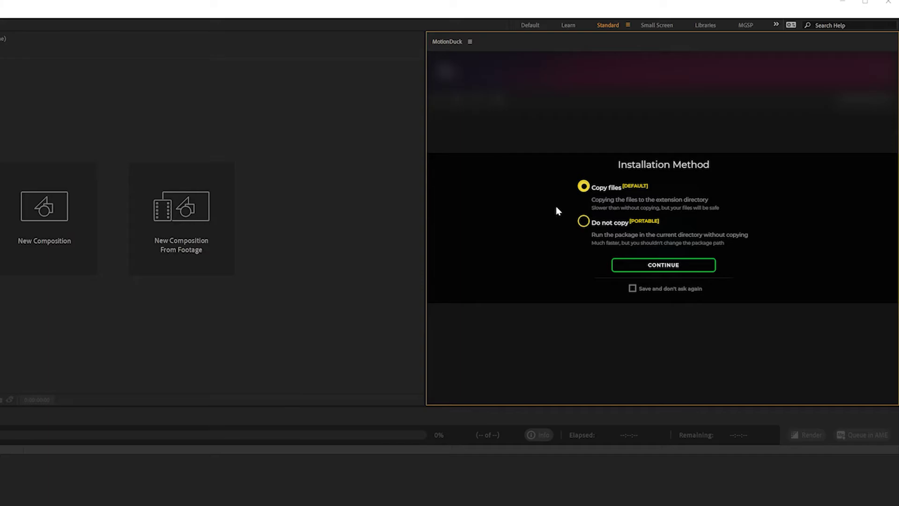
click(633, 267)
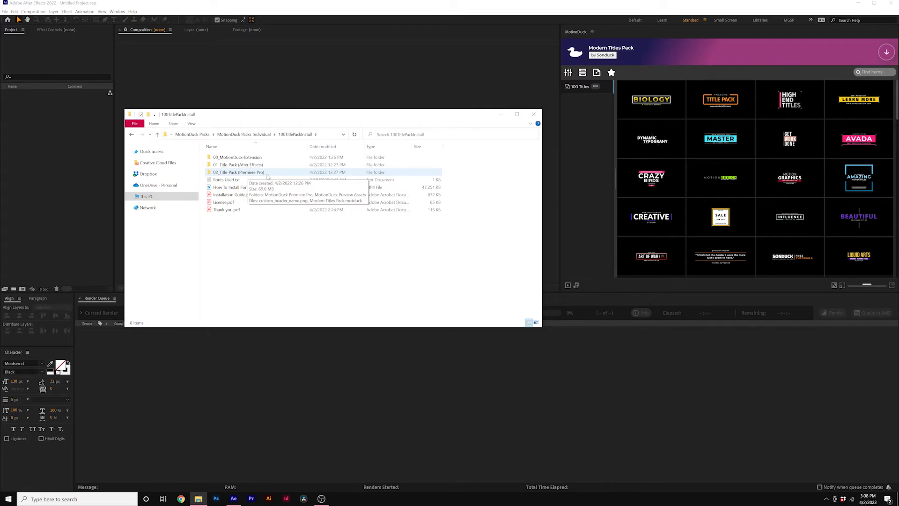
- Open 02_Title-Pack (Premiere Pro) and select its Modern Titles Pack.motduck file
double_click(276, 172)
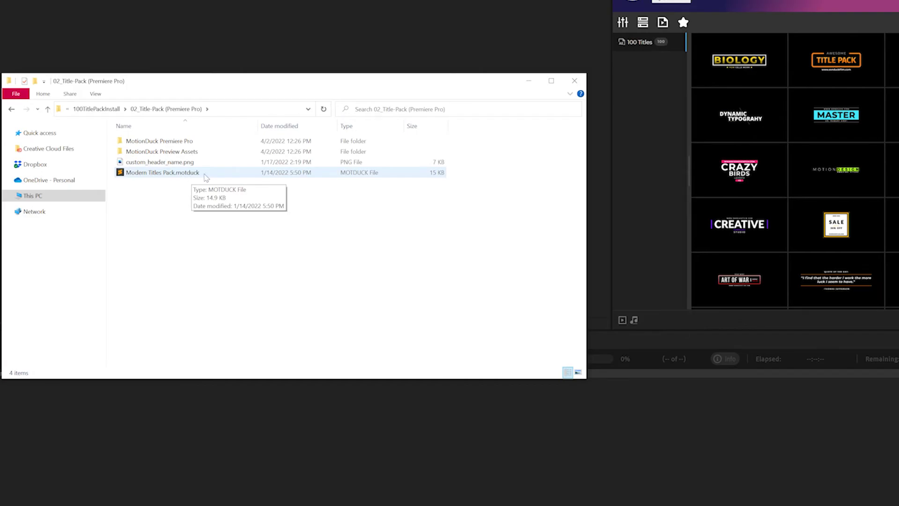
drag(200, 172, 229, 178)
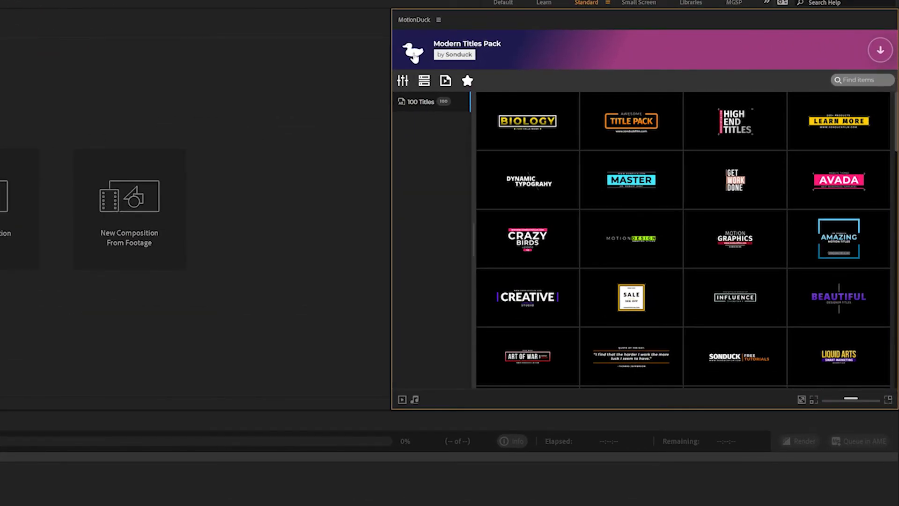
click(413, 53)
mouse_move(618, 196)
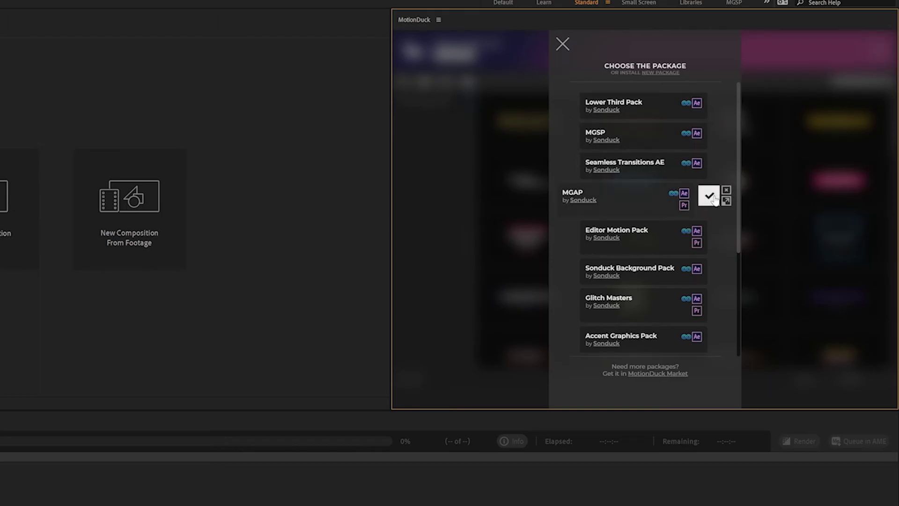
click(562, 44)
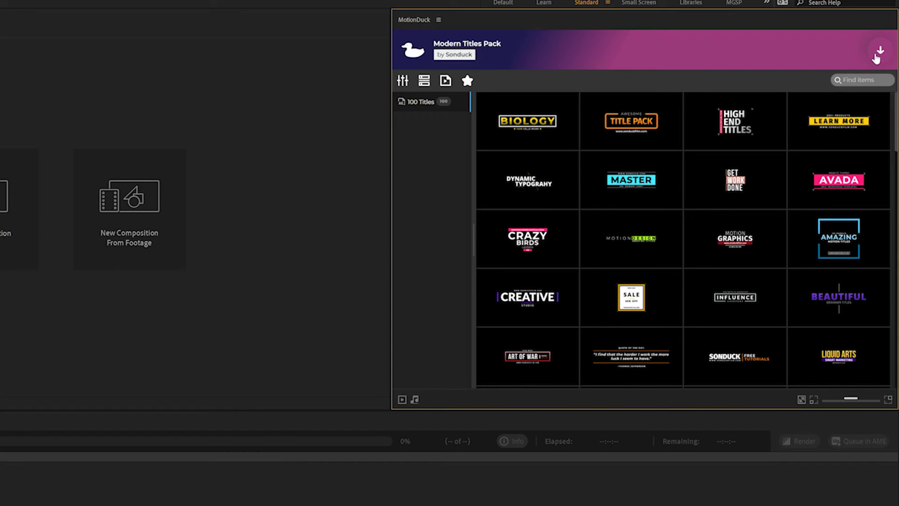
click(877, 55)
scroll(875, 255, down, 3)
scroll(873, 253, down, 2)
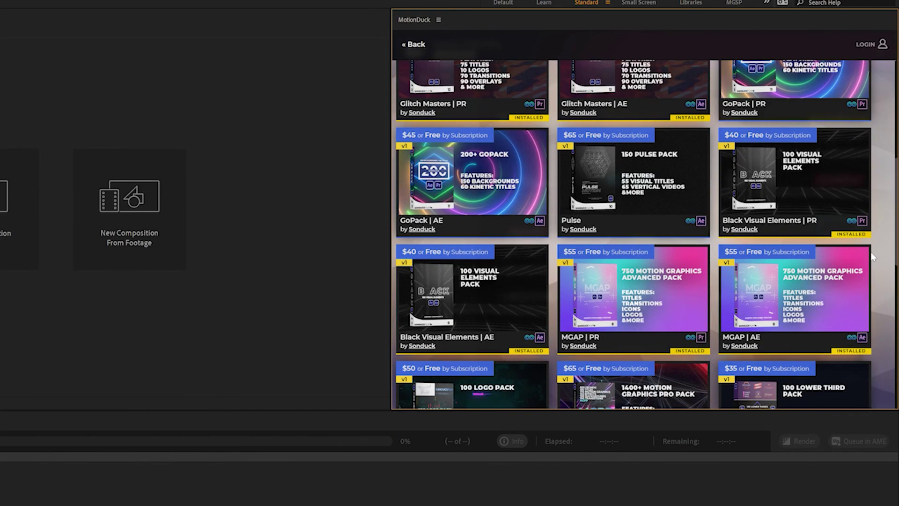
scroll(877, 254, down, 3)
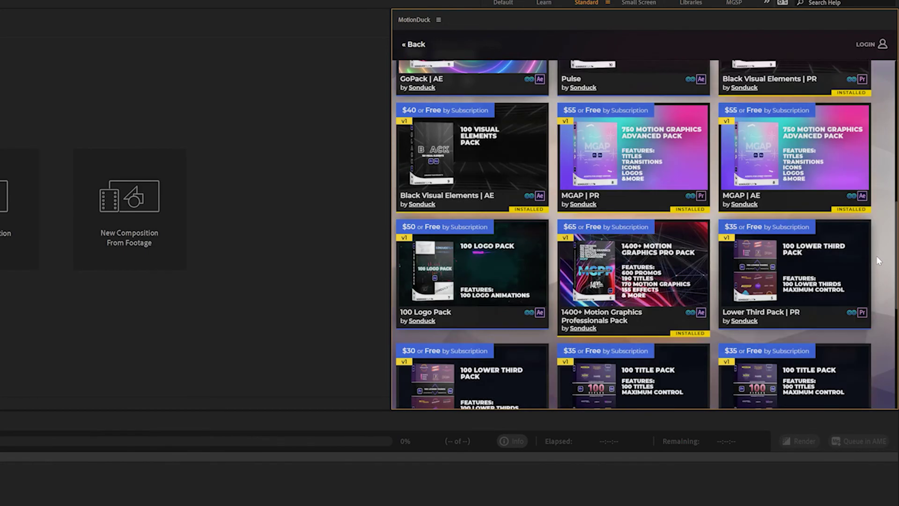
scroll(877, 256, down, 3)
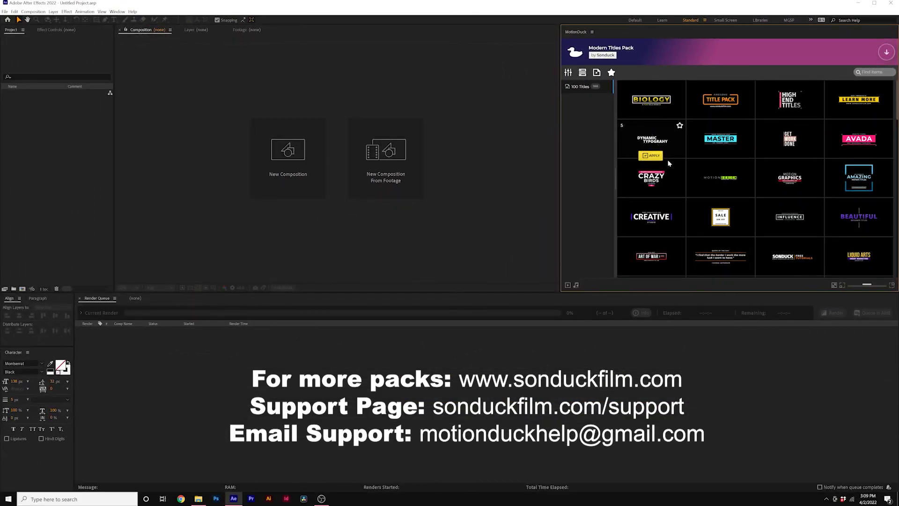